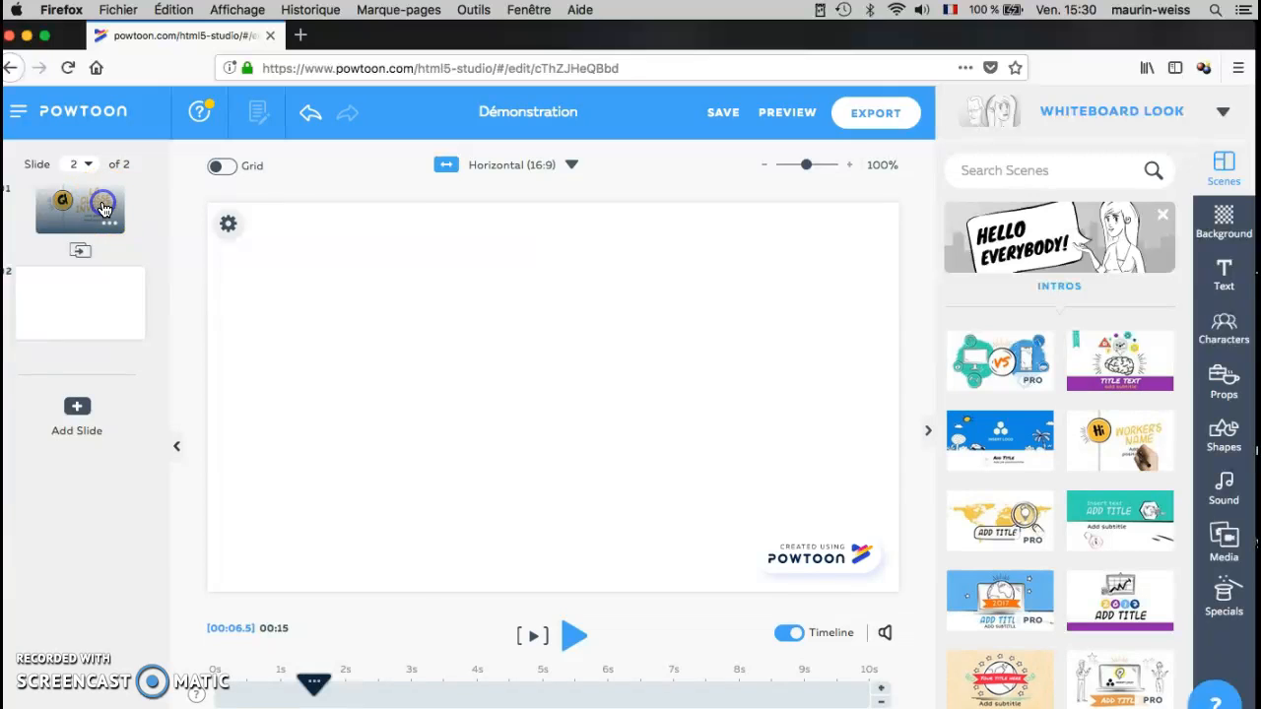
- Move slide 1's playhead back to the start of the timeline at 0 s
left_click_drag(350, 681, 209, 680)
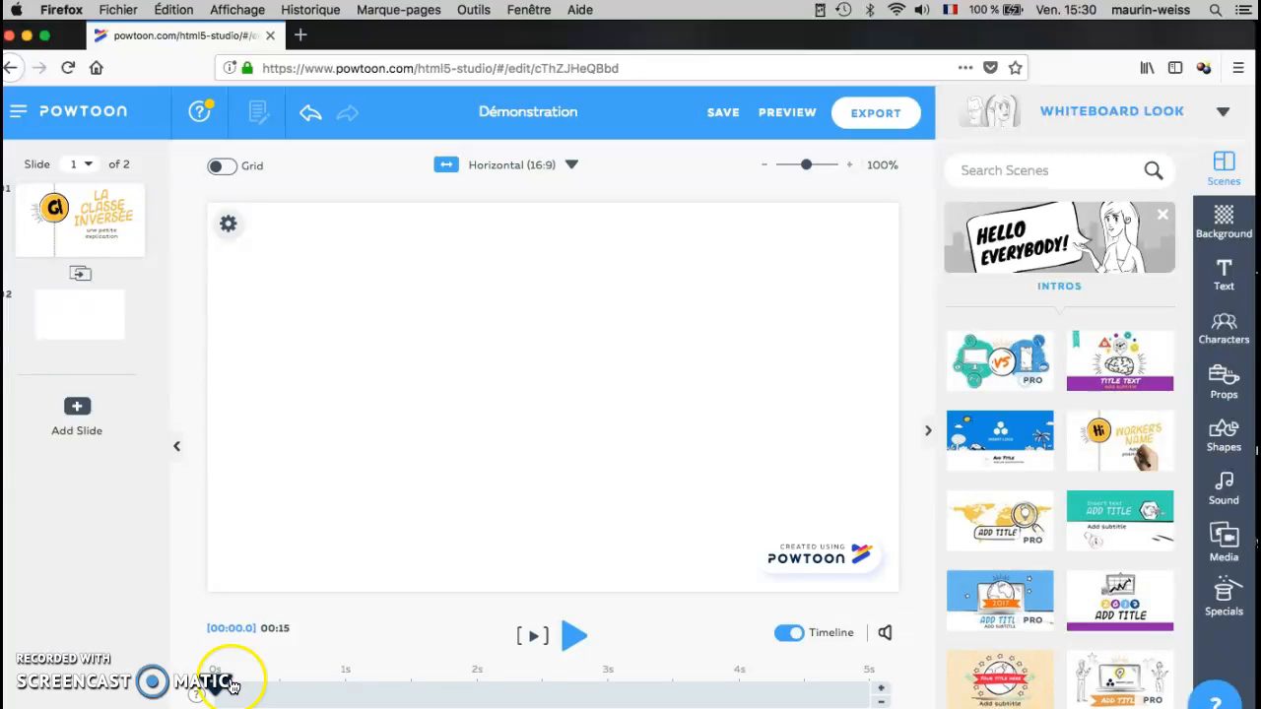
left_click(885, 635)
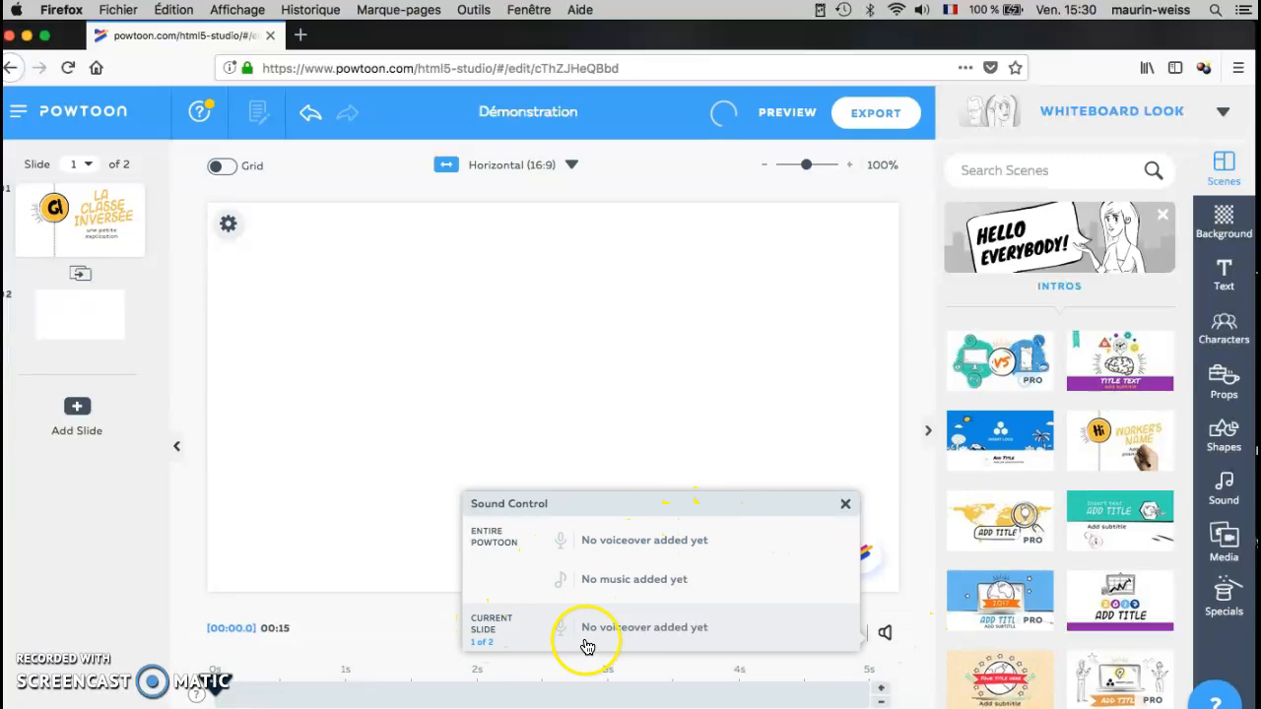
left_click(619, 636)
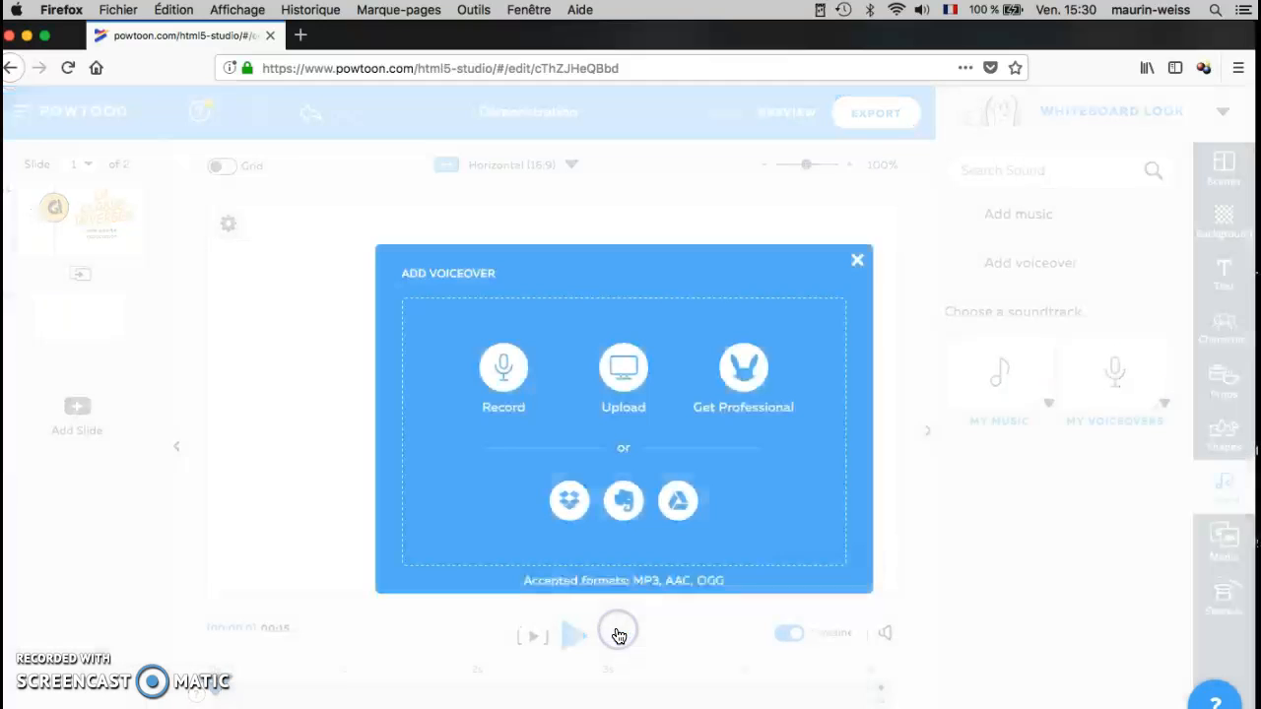
left_click(502, 369)
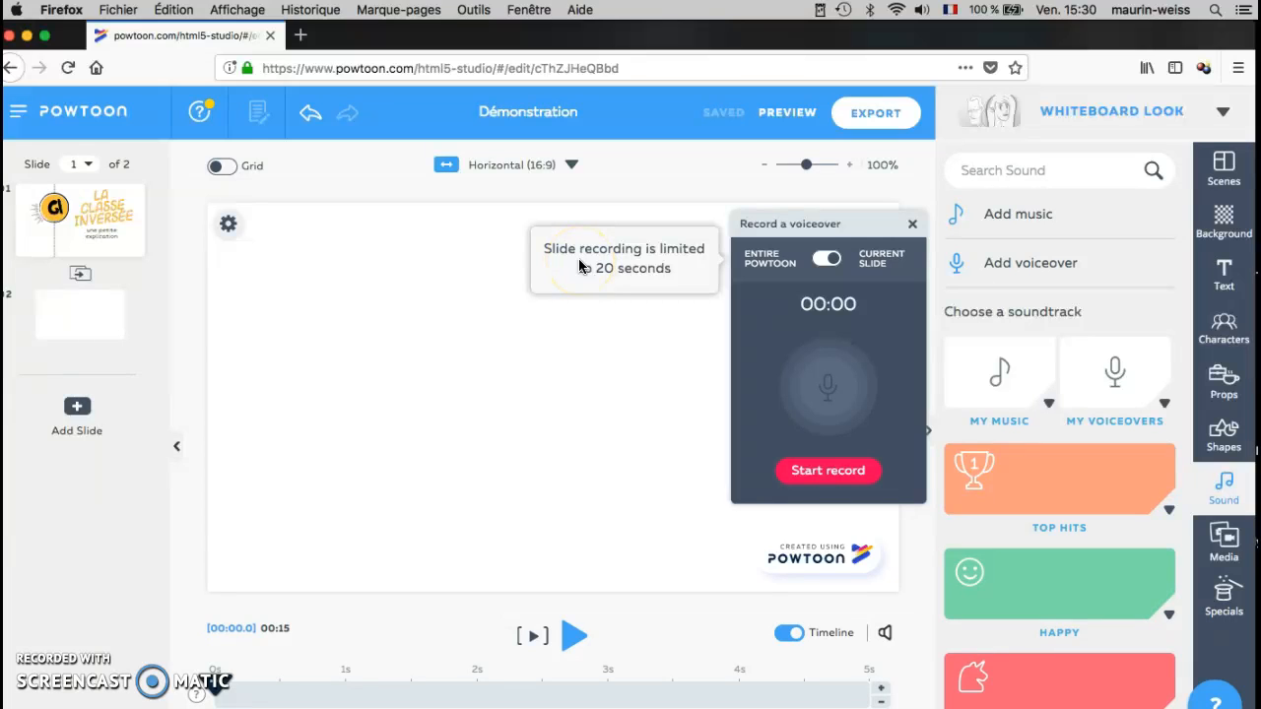
left_click(631, 355)
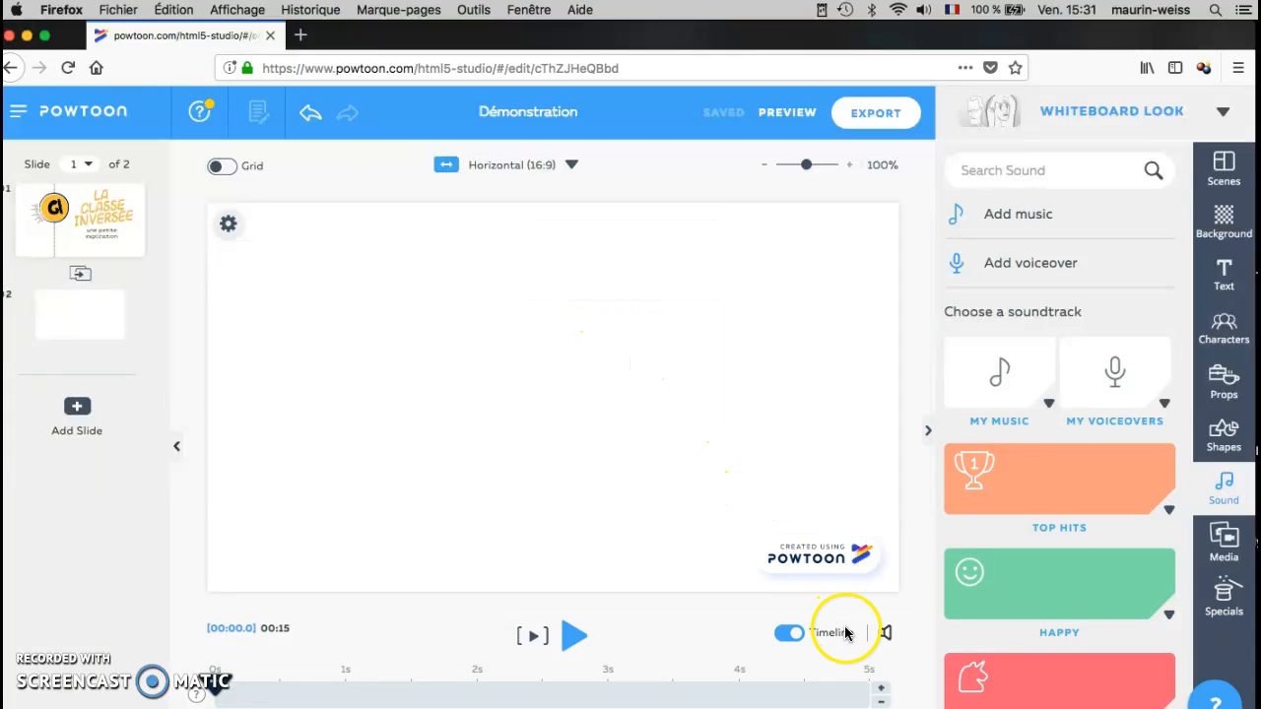
- Record a microphone voiceover of about 9 seconds for the current slide only
left_click(885, 632)
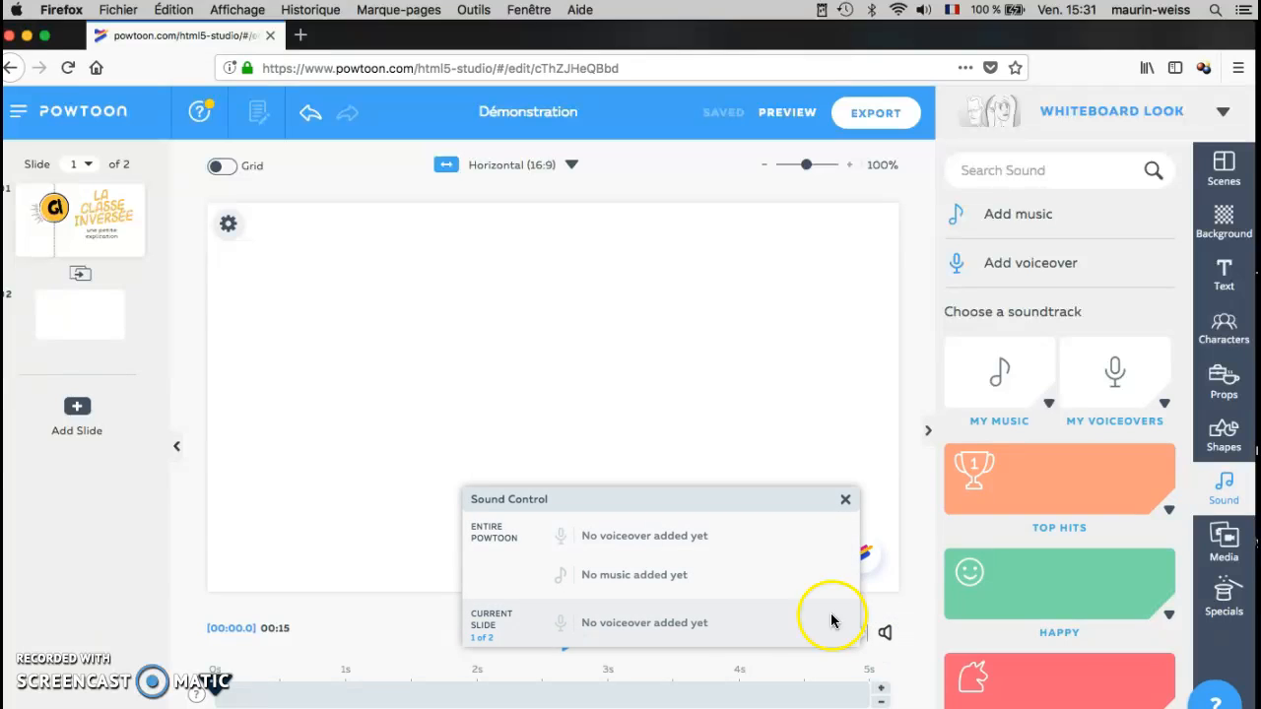
left_click(726, 630)
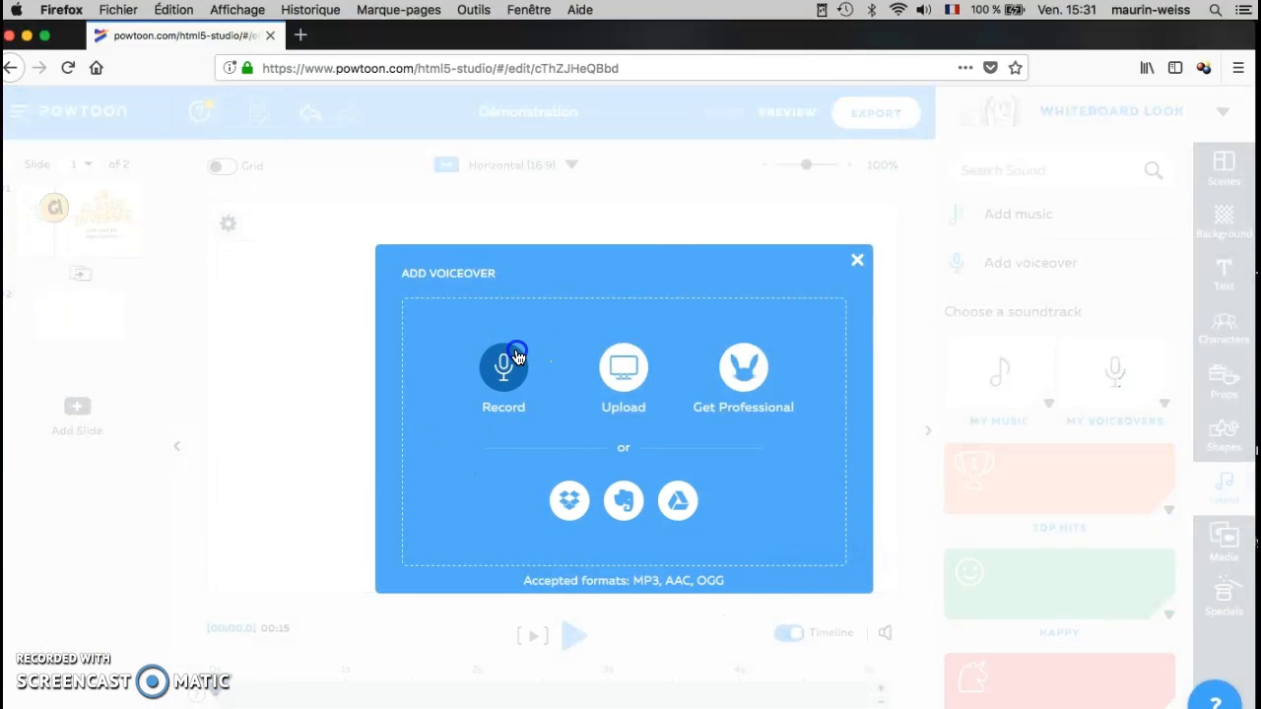
left_click(516, 357)
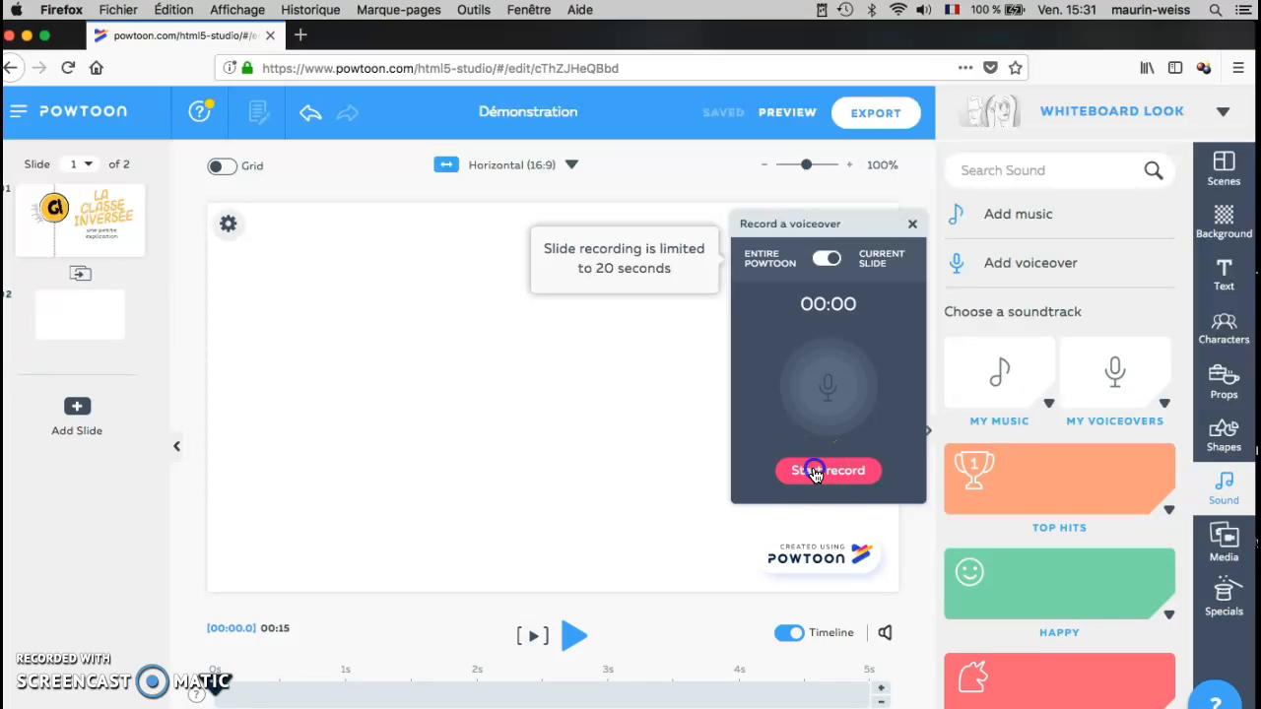
left_click(813, 473)
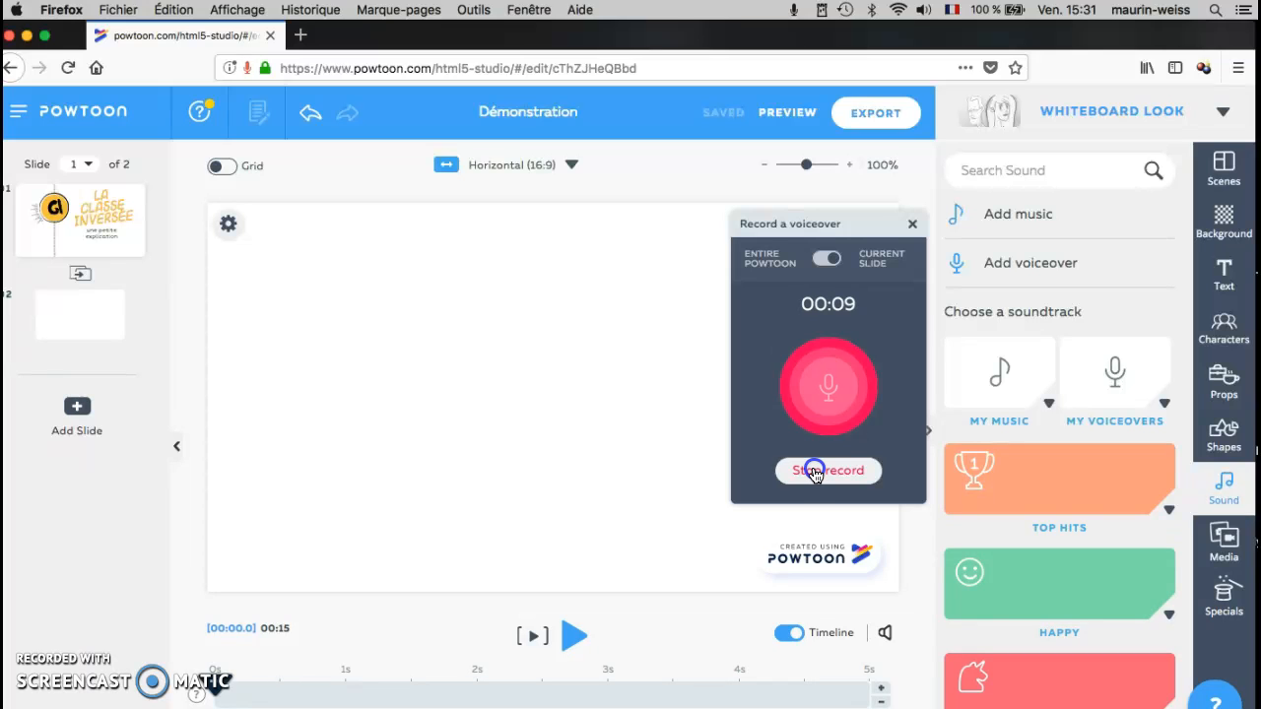
left_click(813, 471)
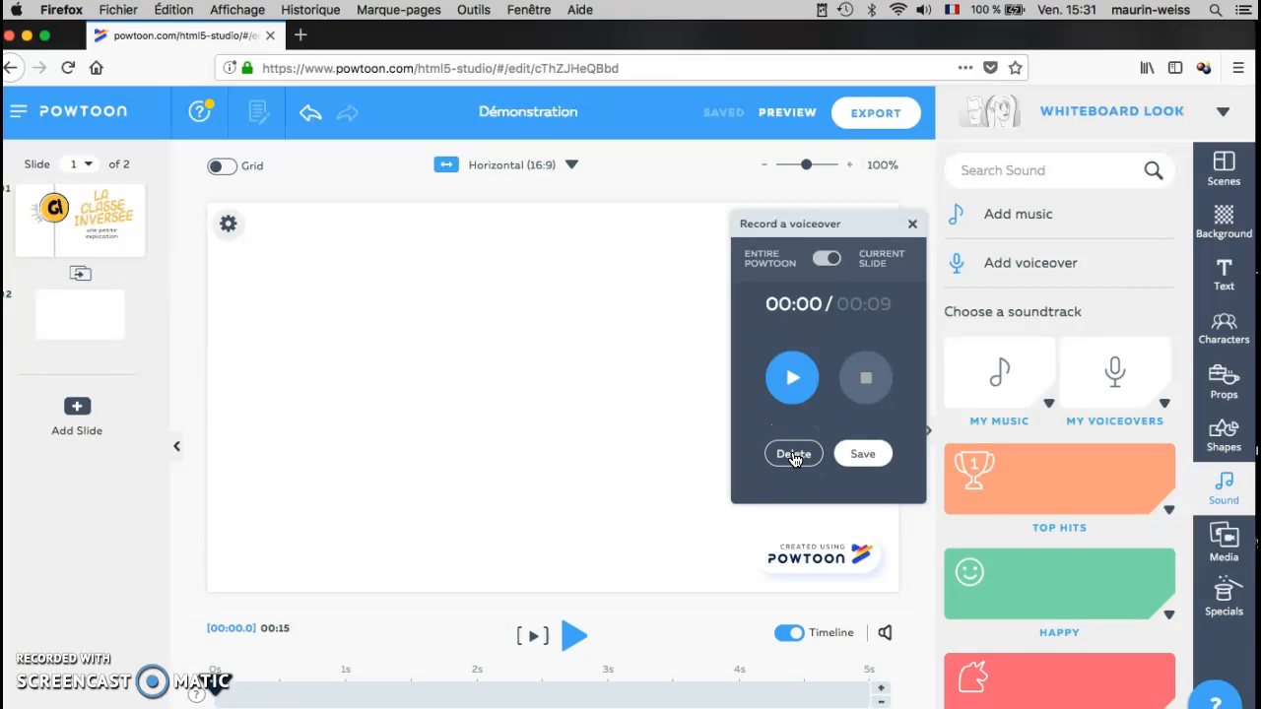
- Save the voiceover recording under the name "diapo 1" and listen to it once in the sound controls
left_click(861, 456)
left_click(796, 367)
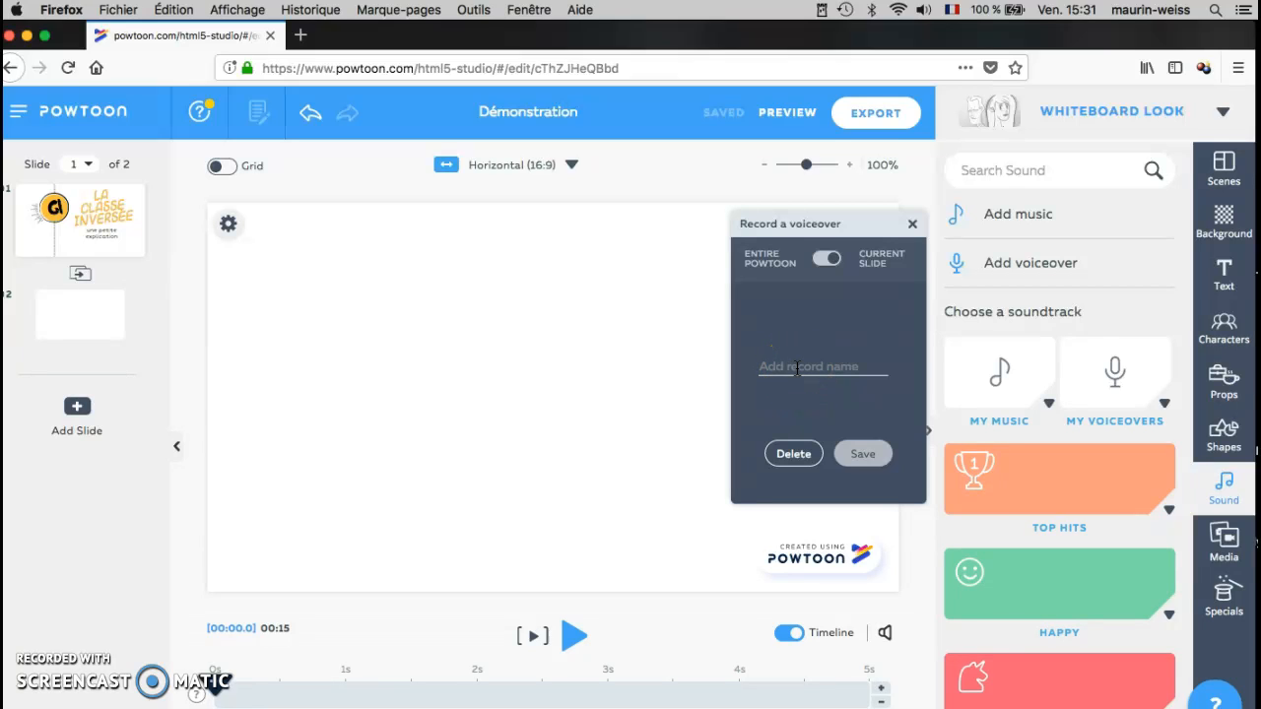
type("dia")
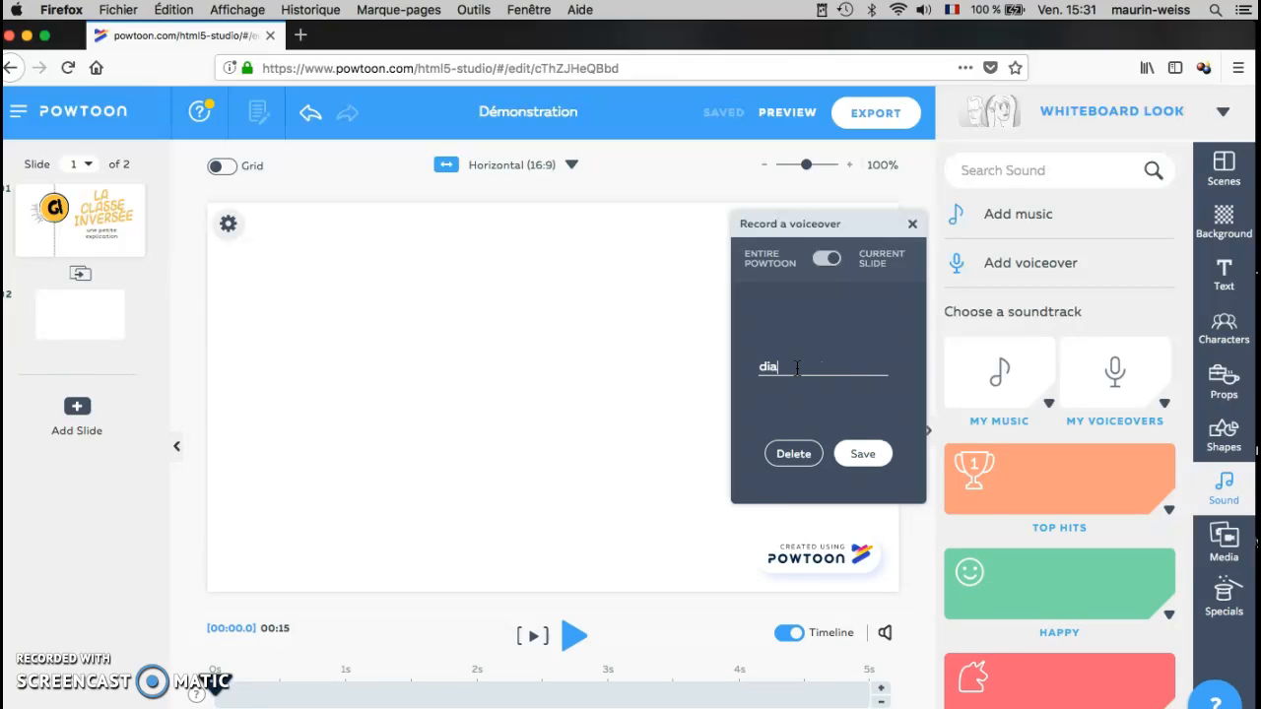
type("po 1")
left_click(882, 458)
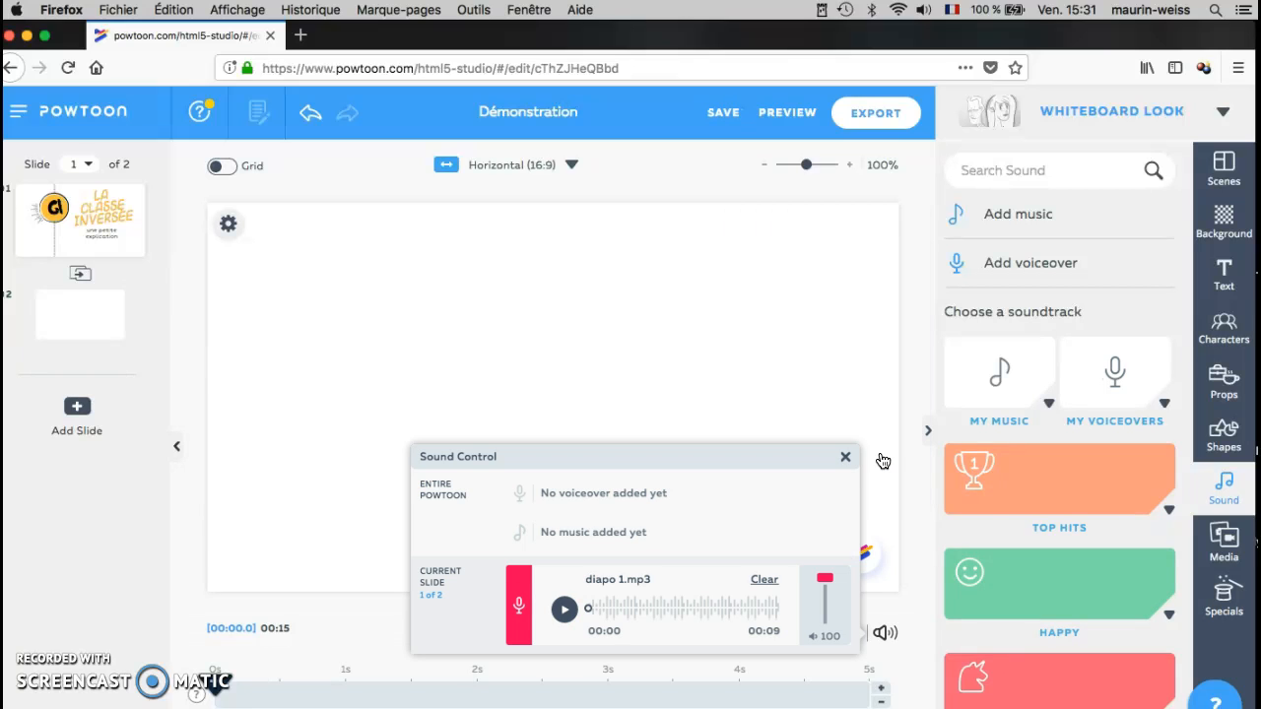
left_click(564, 610)
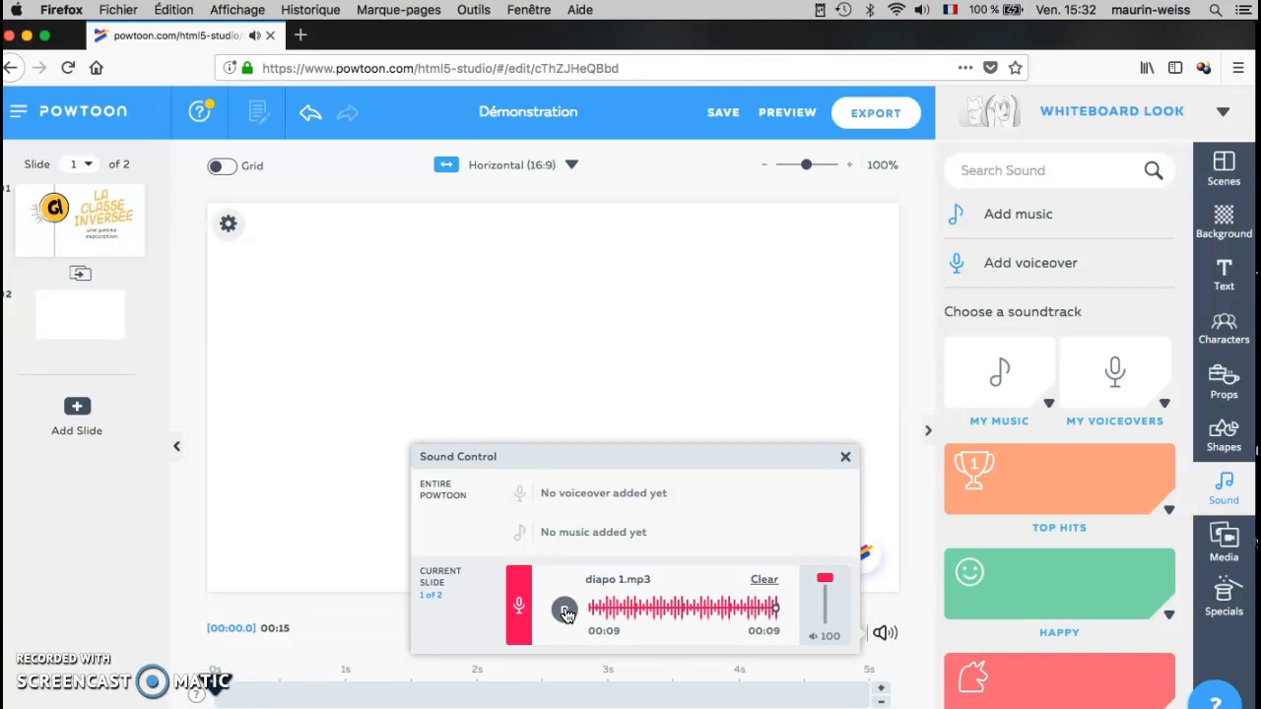
left_click(845, 456)
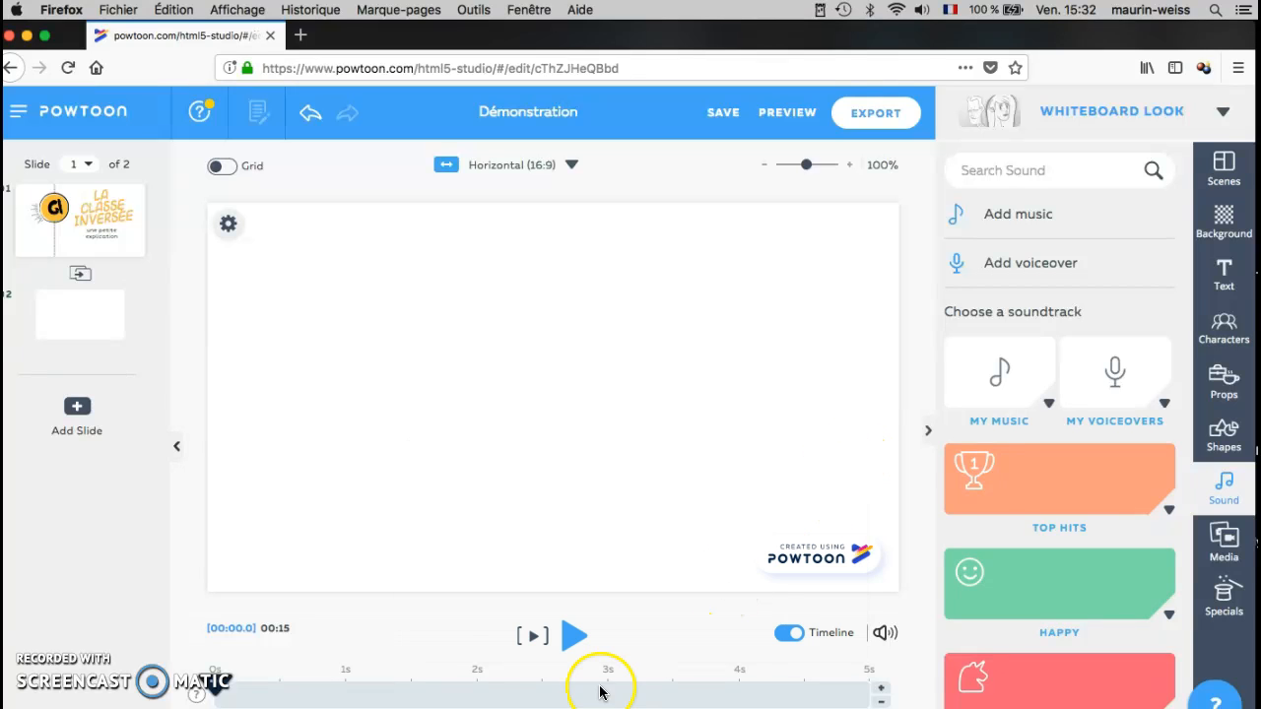
- Lengthen slide 1 by 9 seconds and play it from the start together with its voiceover
left_click(882, 689)
left_click(881, 689)
left_click(882, 690)
left_click(882, 691)
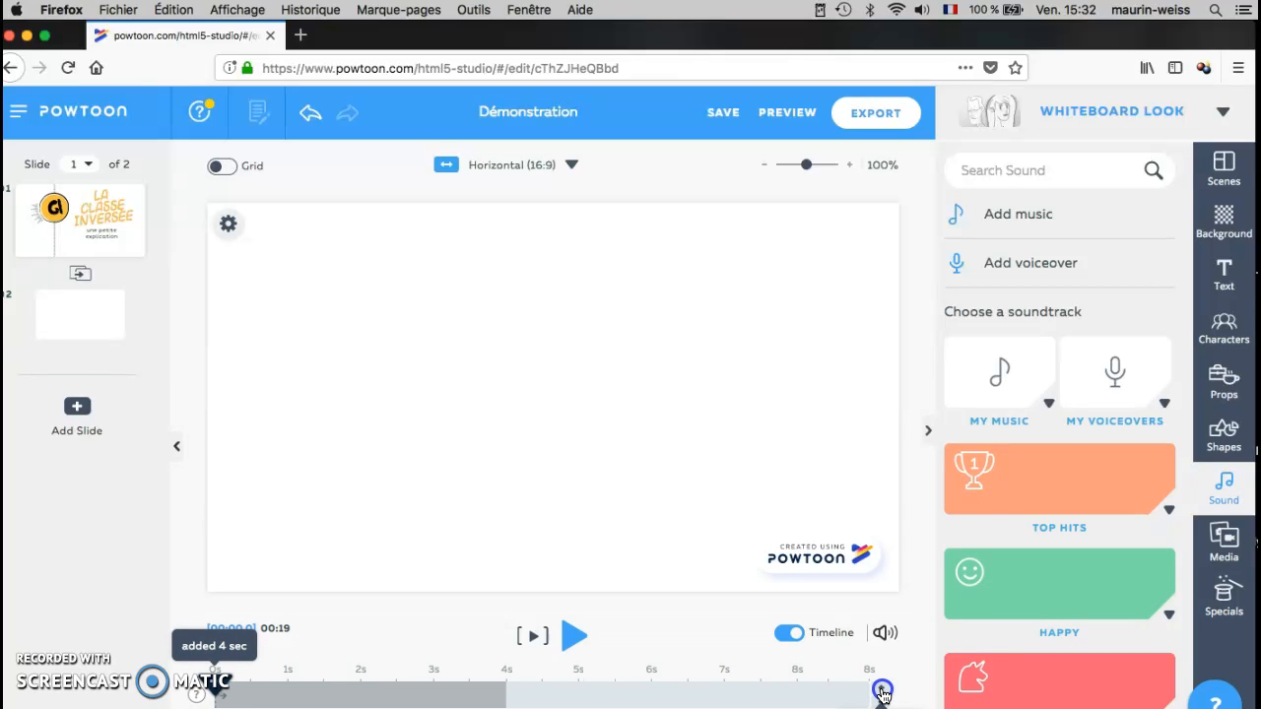
left_click(882, 691)
left_click(881, 691)
left_click(882, 691)
left_click(882, 691)
left_click(882, 690)
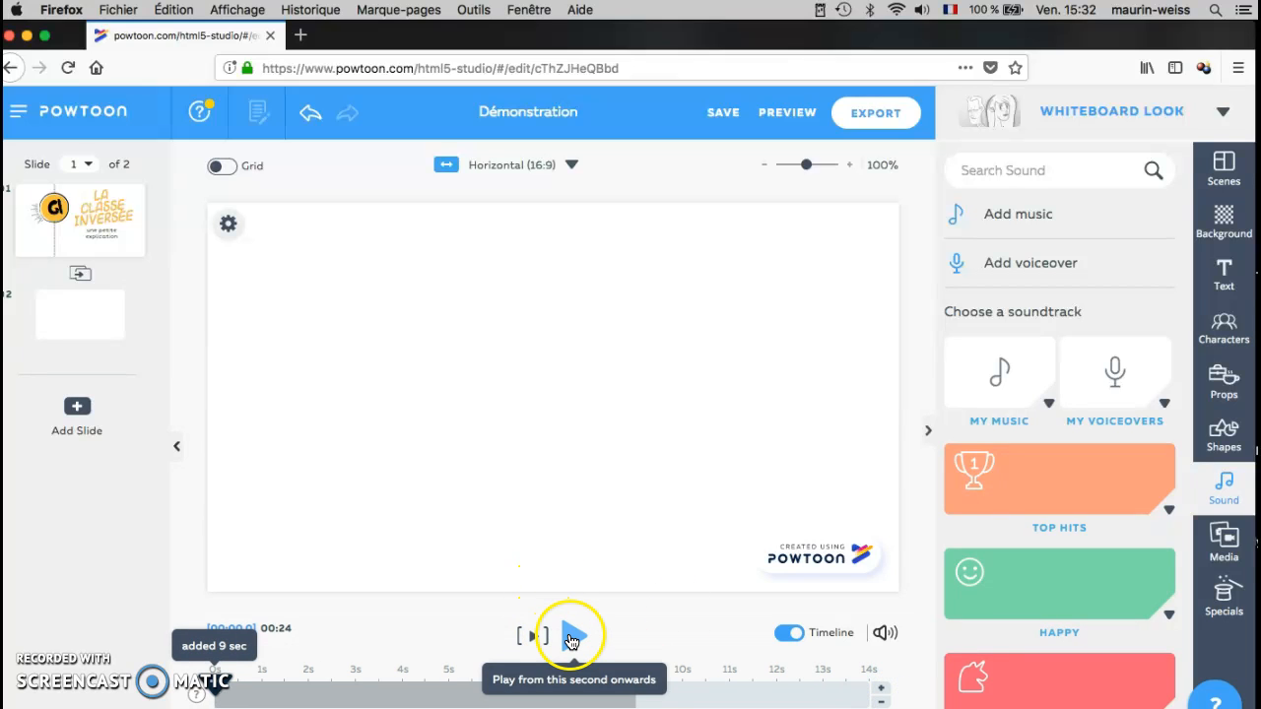
left_click(572, 638)
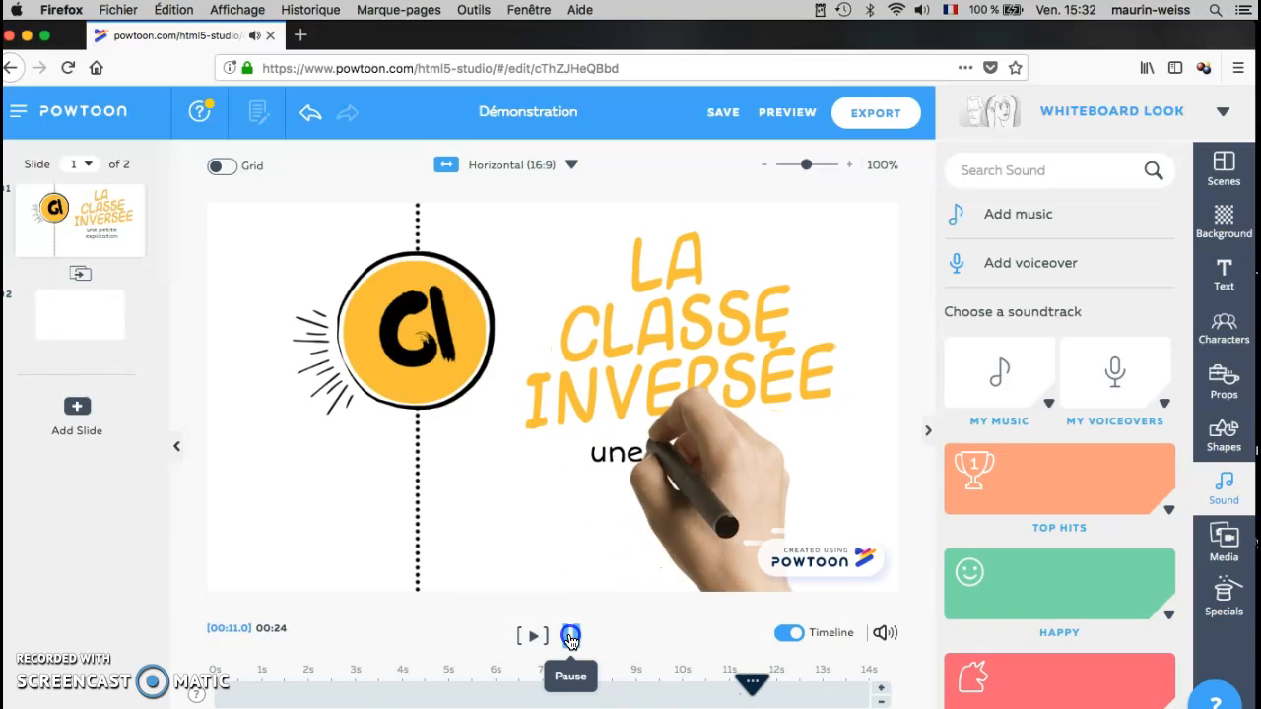
left_click(570, 638)
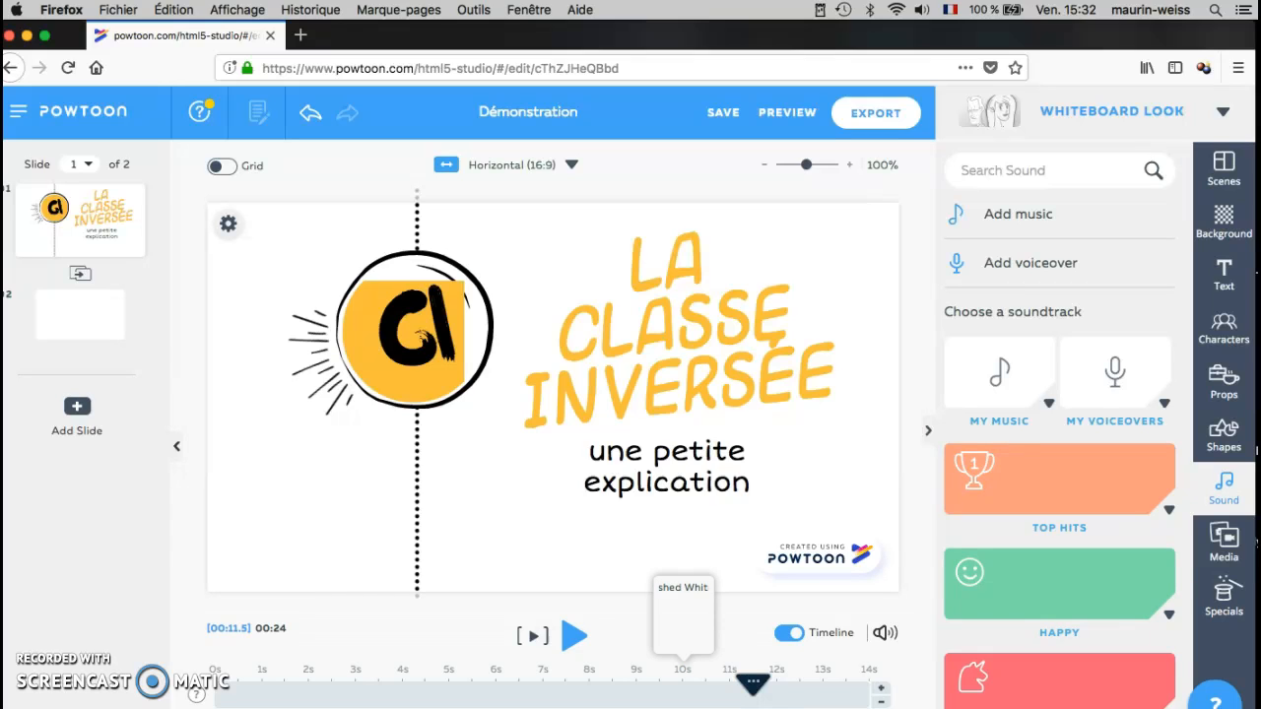
- Set the dashed line, circle graphics, initials and subtitle to enter at about 1.5 s and the "LA CLASSE INVERSÉE" title at about 4.5 s
left_click(682, 704)
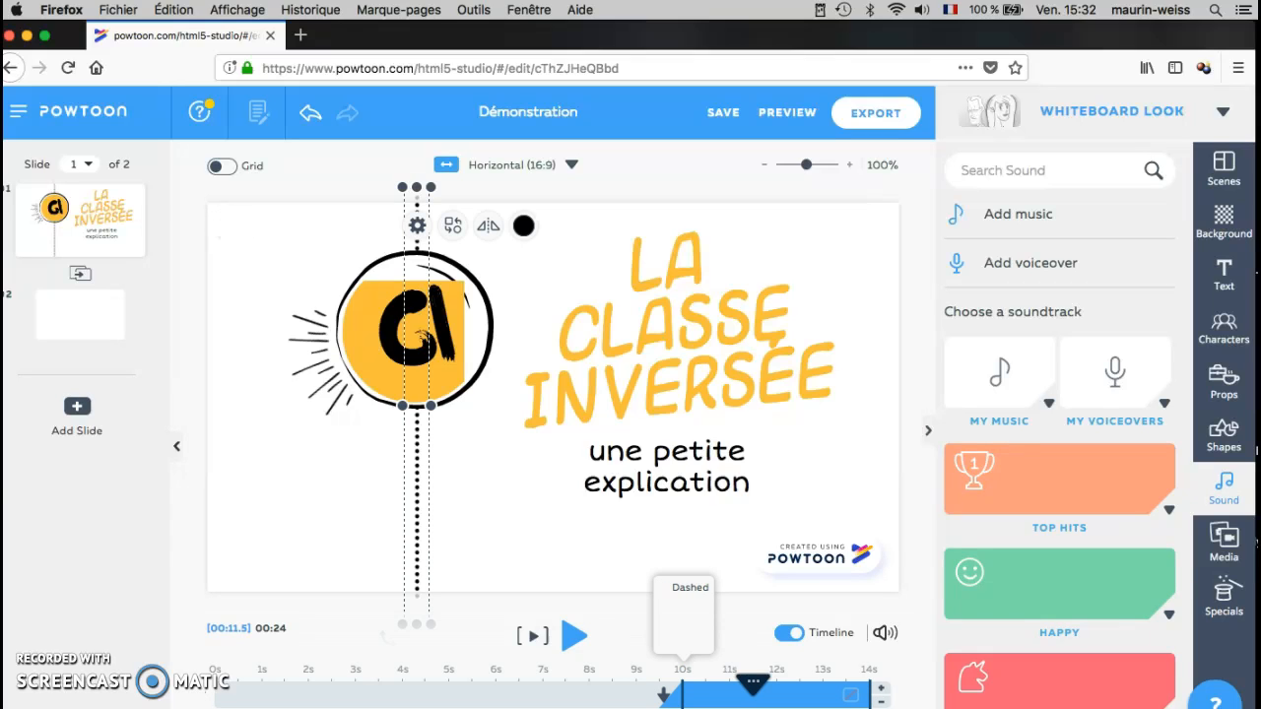
left_click_drag(682, 701, 285, 701)
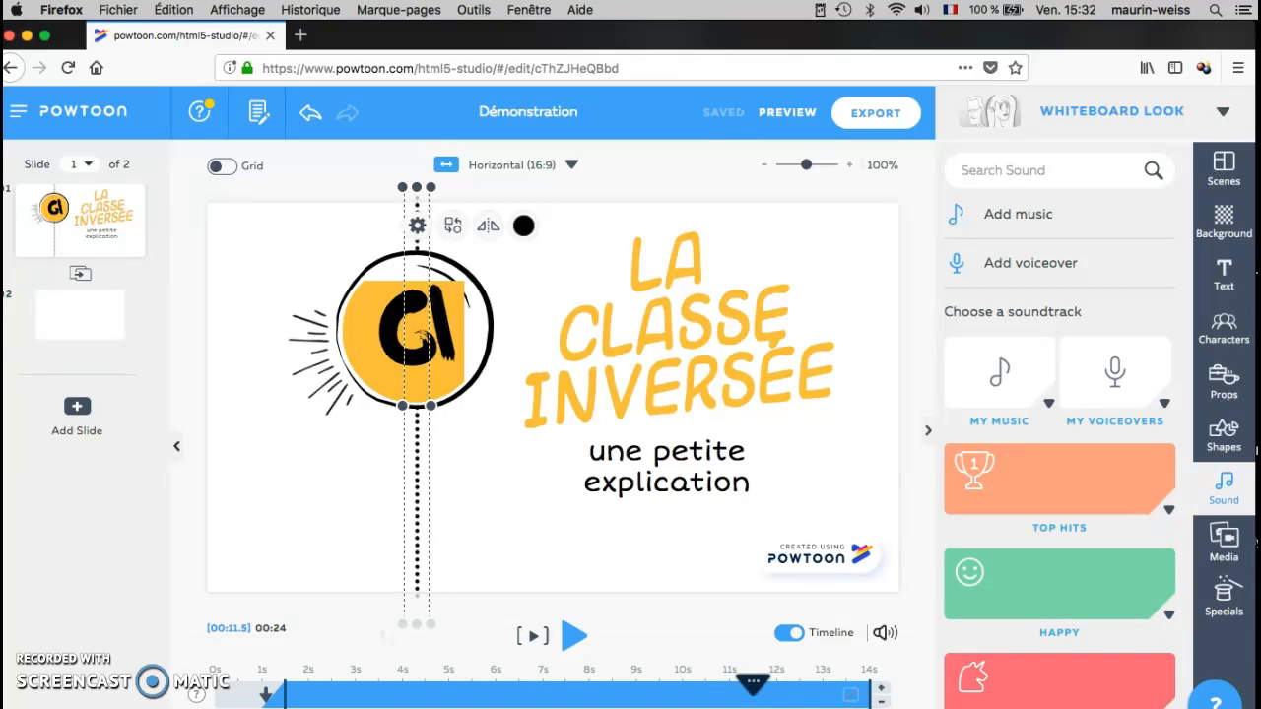
left_click(705, 703)
left_click_drag(662, 701, 285, 701)
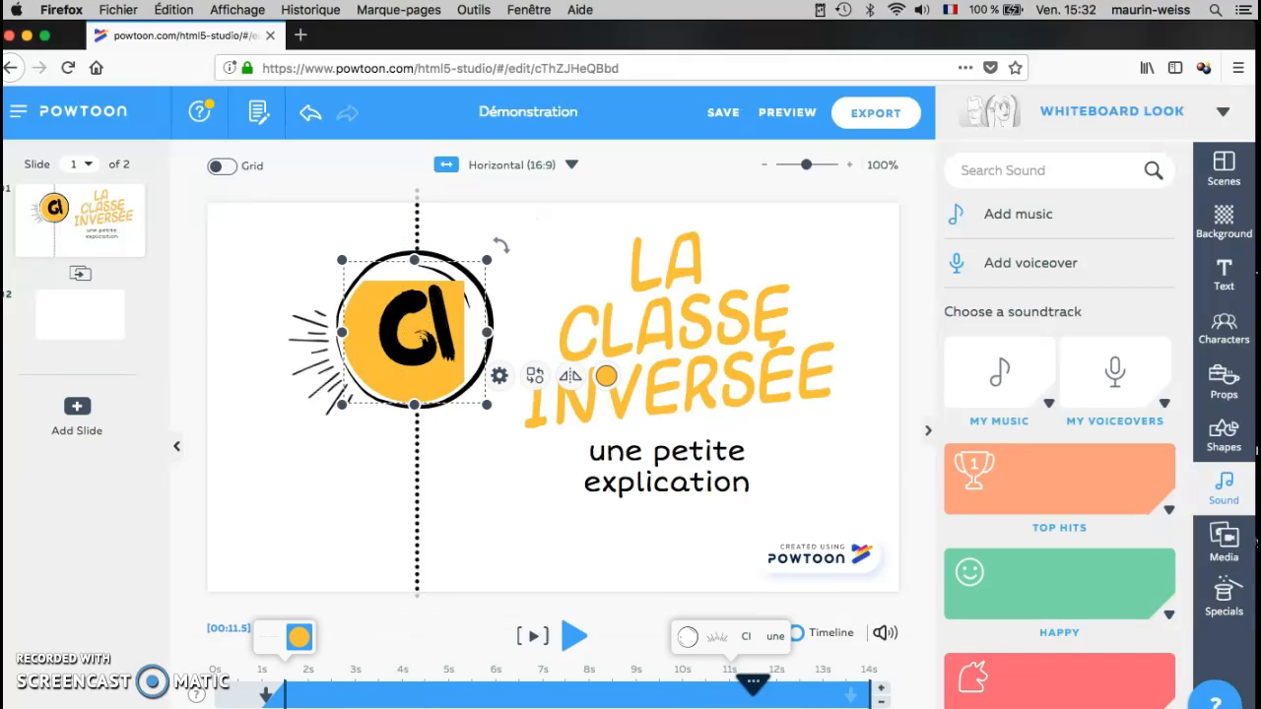
left_click(730, 701)
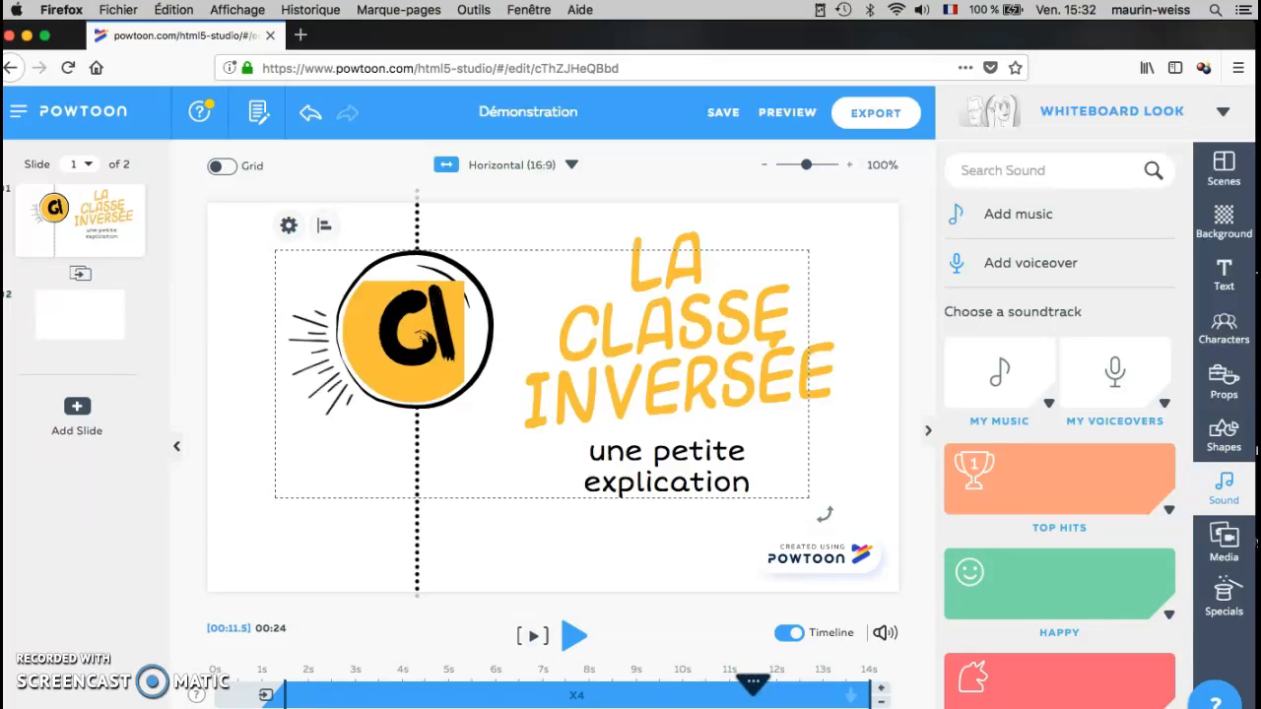
left_click_drag(753, 701, 426, 701)
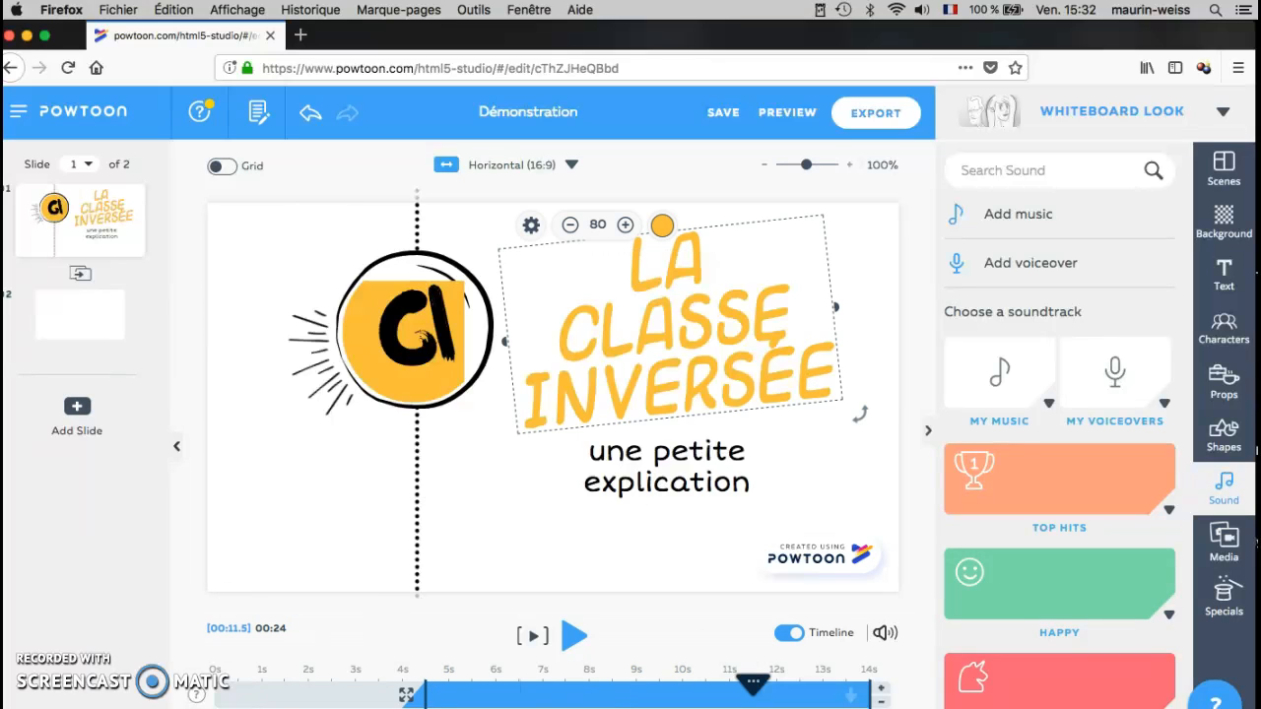
- Play slide 1 from the start to check the new entry times against the voiceover
left_click(745, 684)
left_click_drag(746, 684, 170, 678)
left_click(576, 638)
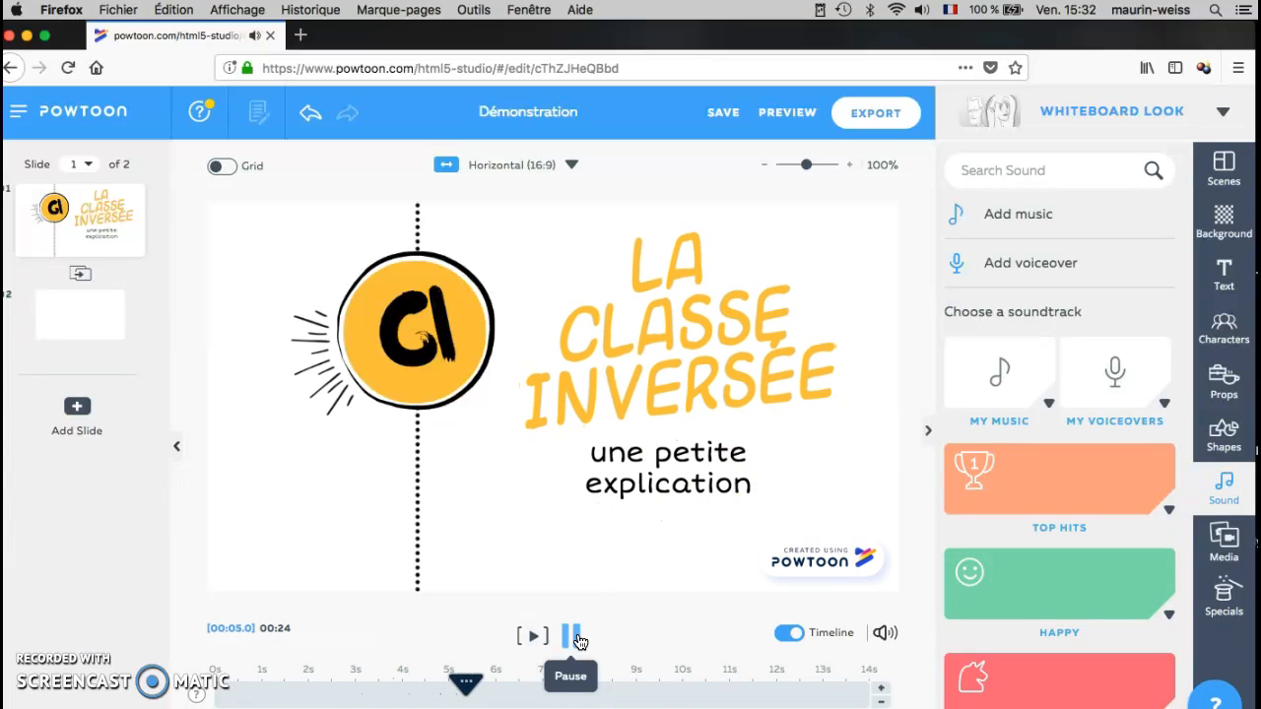
left_click(577, 637)
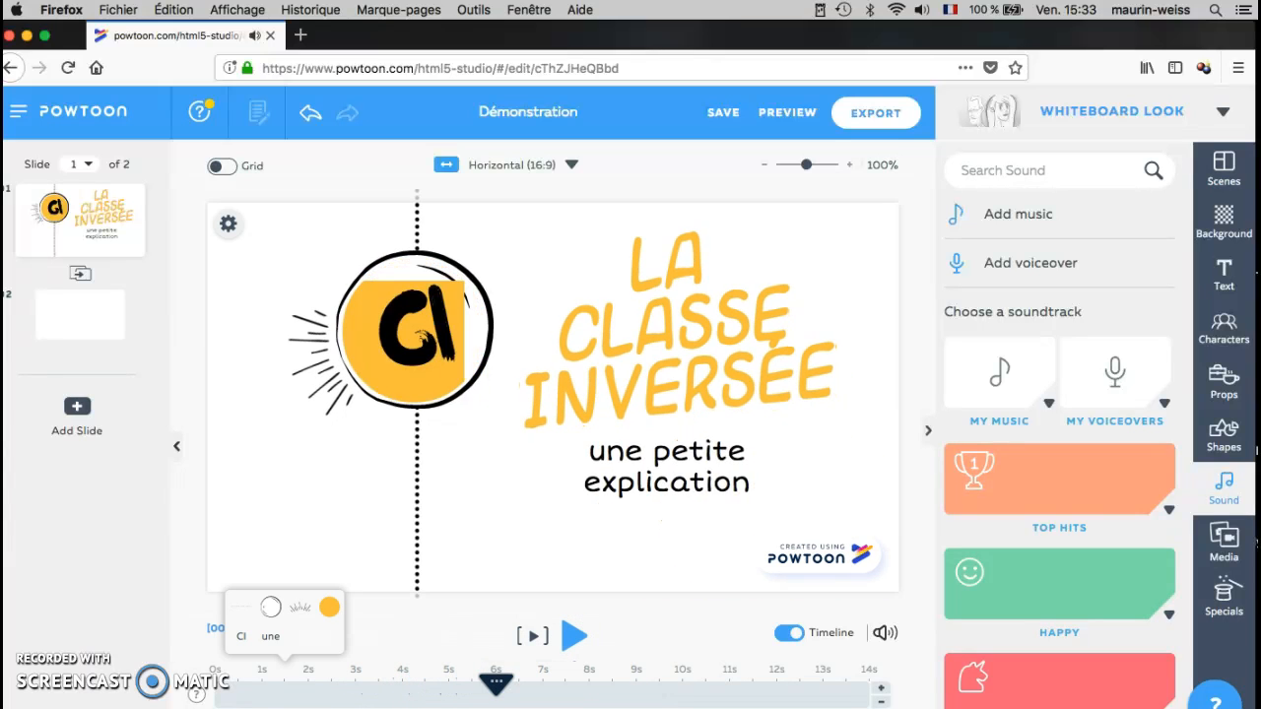
- Set only the "une petite explication" subtitle to enter at about 4.5 s on slide 1's timeline
left_click(284, 701)
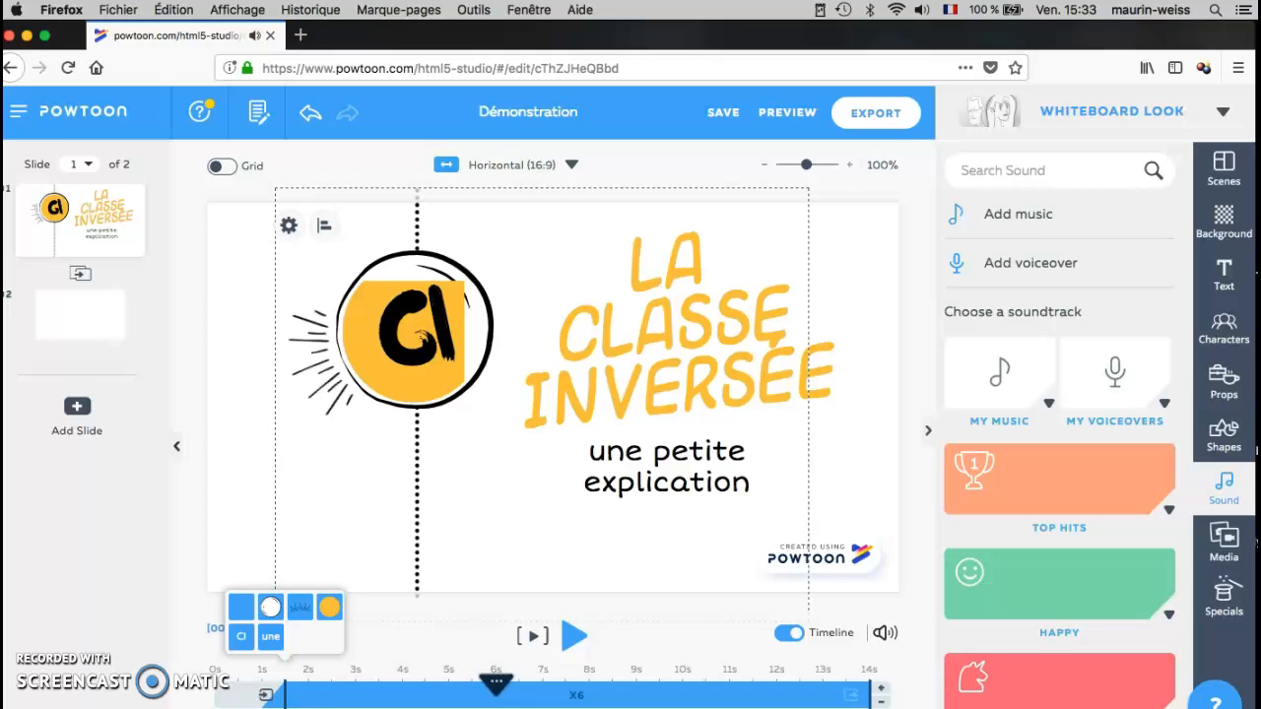
left_click(271, 642)
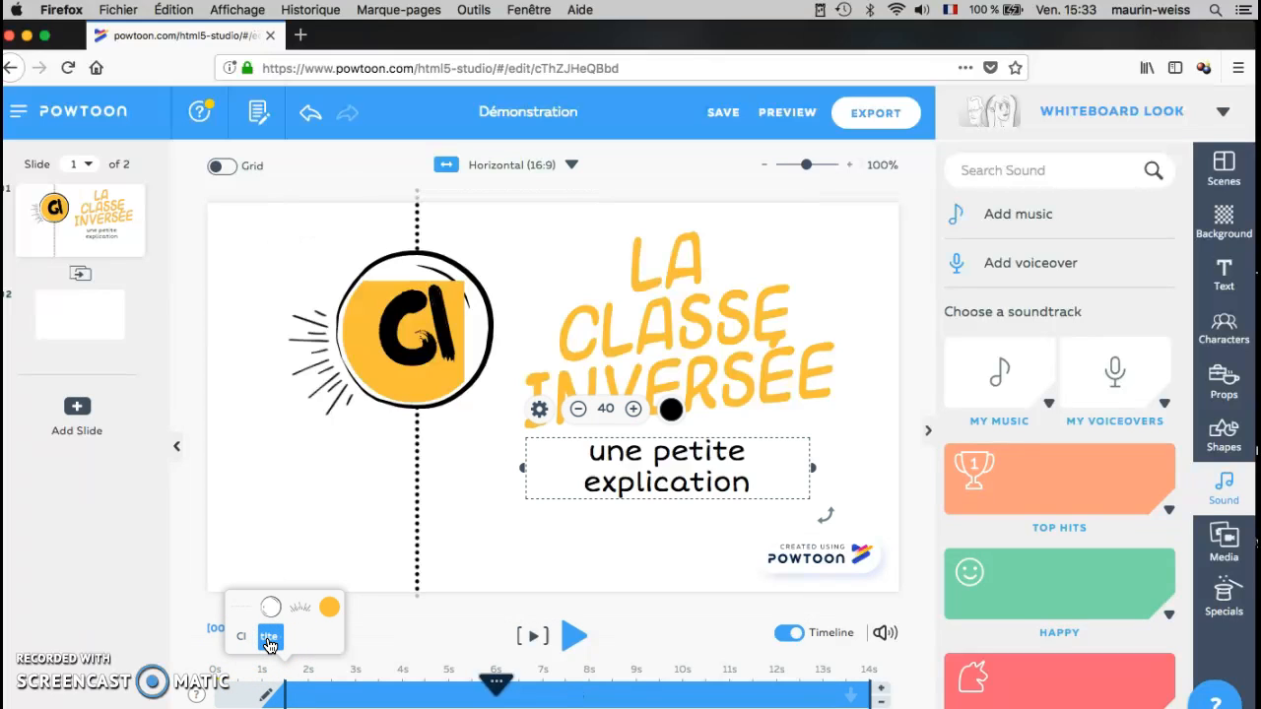
left_click_drag(269, 643, 315, 666)
mouse_move(271, 637)
left_mouse_down()
mouse_move(324, 666)
mouse_move(269, 639)
mouse_move(412, 642)
left_mouse_up()
left_click_drag(285, 696, 425, 696)
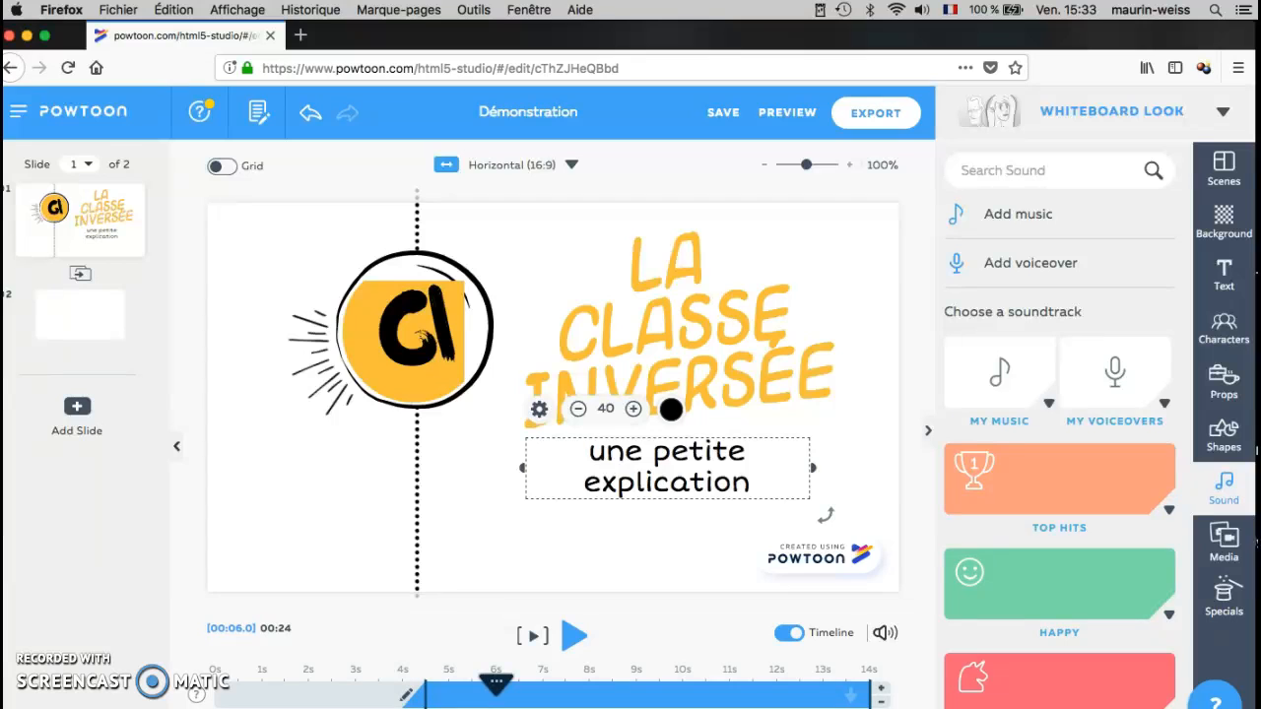
- Replay slide 1 from the start to check the subtitle's timing with the voiceover
left_click_drag(497, 679, 193, 683)
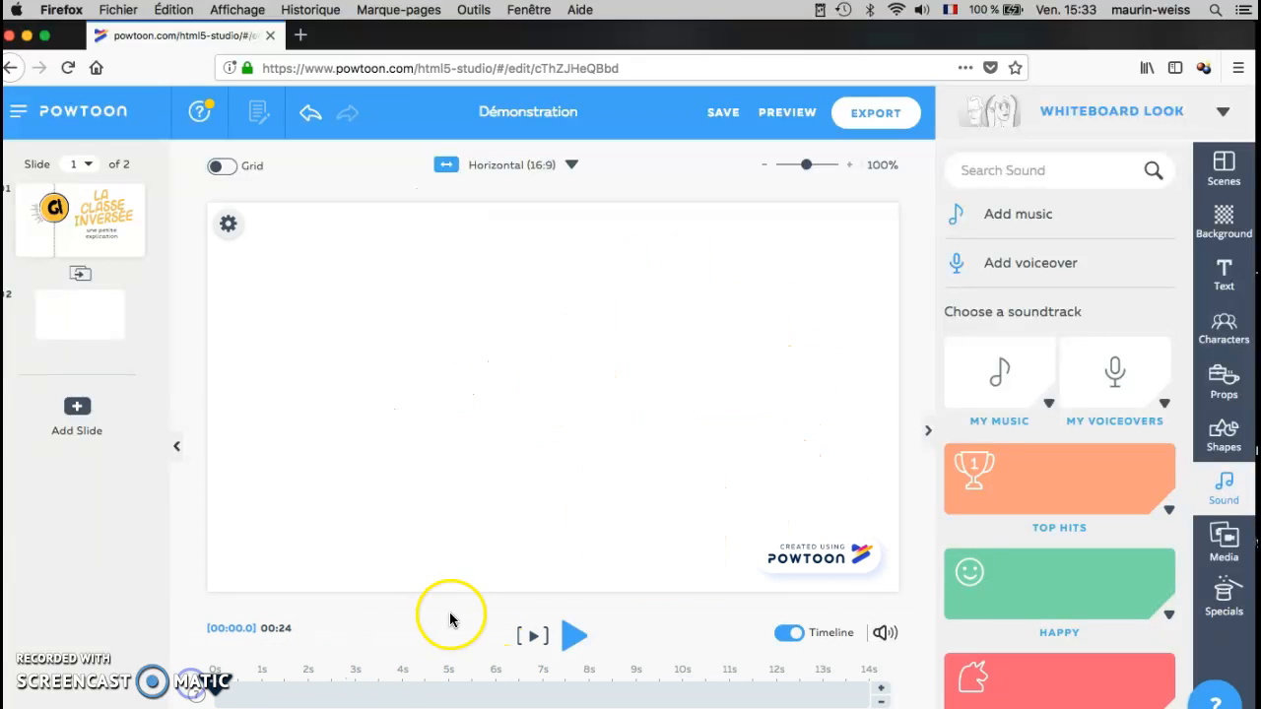
left_click(572, 640)
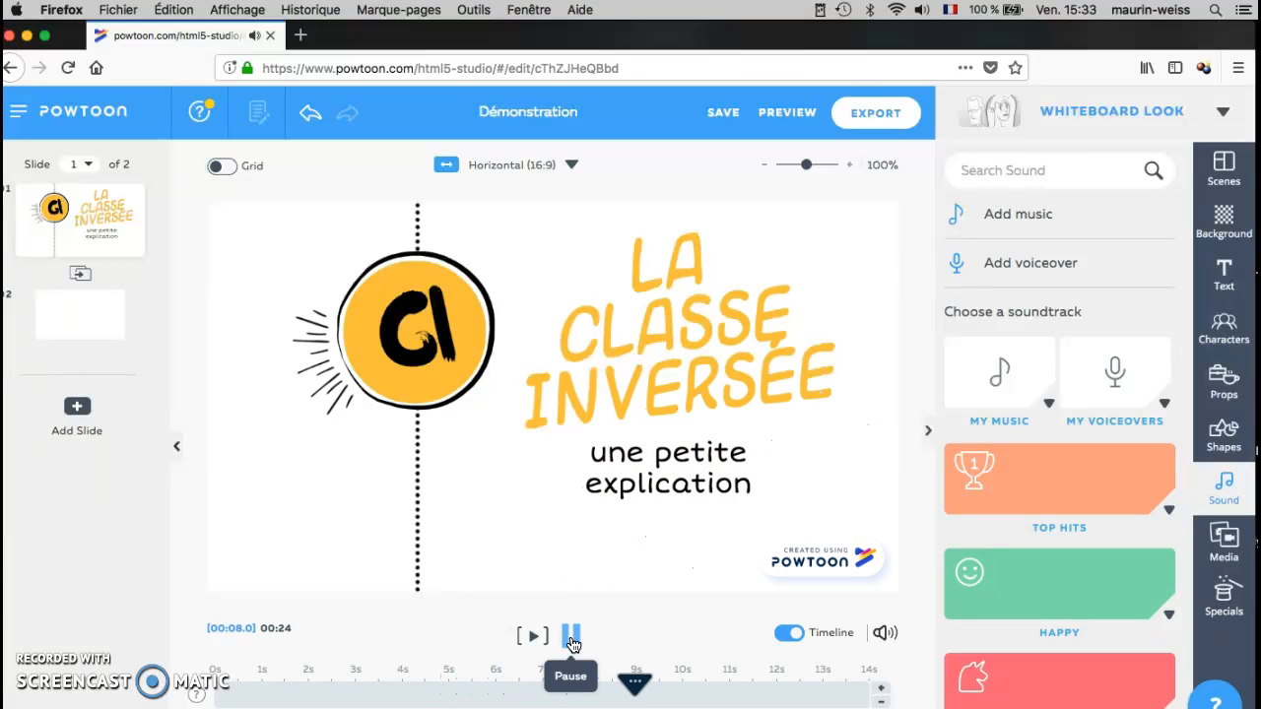
left_click(571, 638)
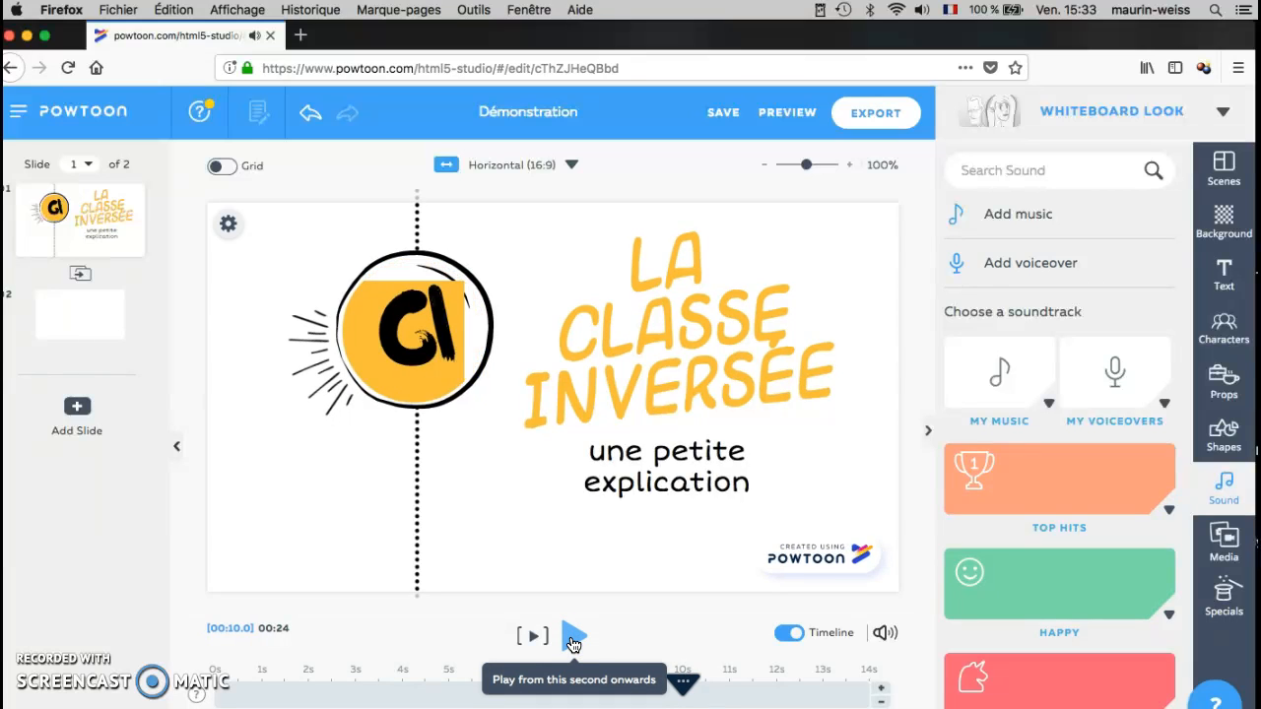